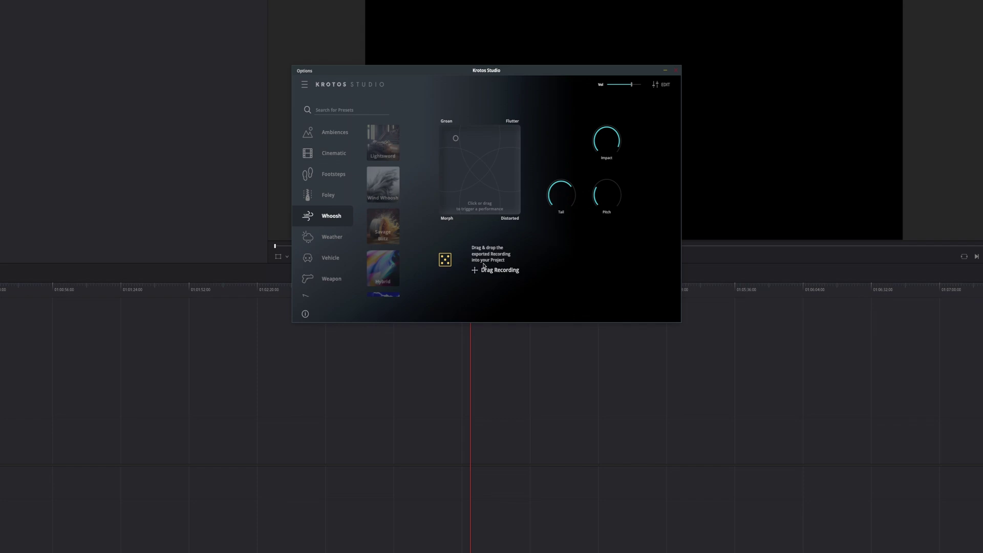
Step: Drop the generated whoosh recording from Krotos Studio onto Resolve's lower timeline track
drag(397, 358, 294, 479)
mouse_move(597, 145)
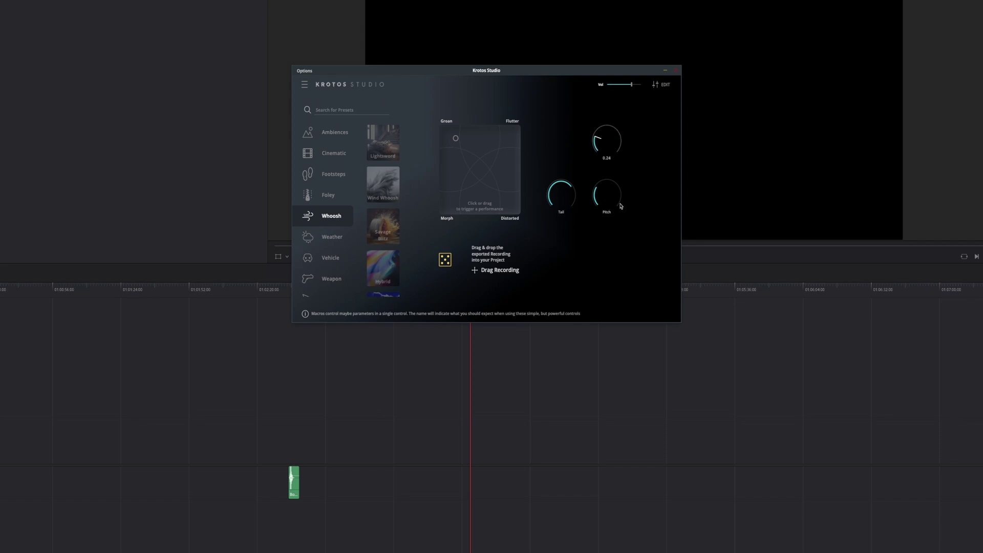
mouse_move(621, 209)
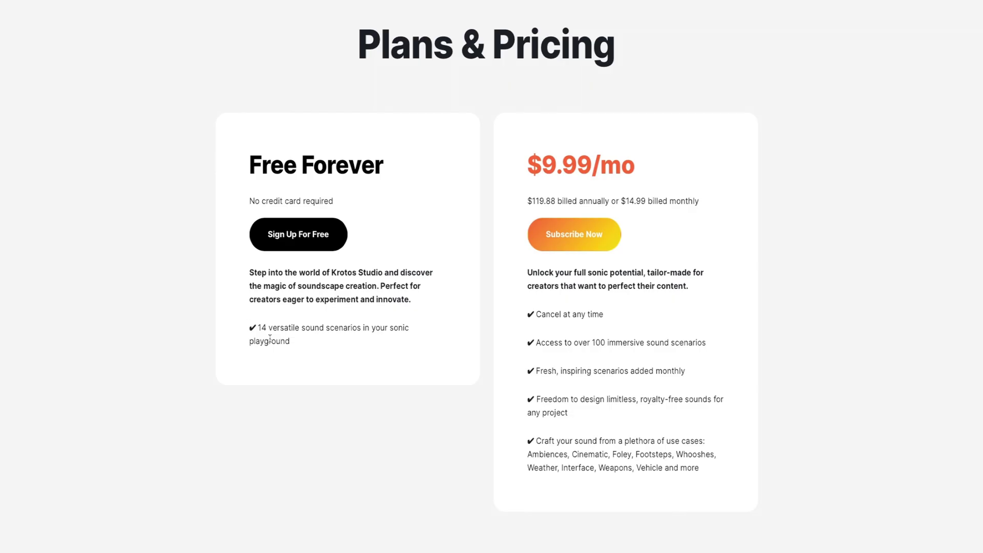
drag(254, 327, 412, 332)
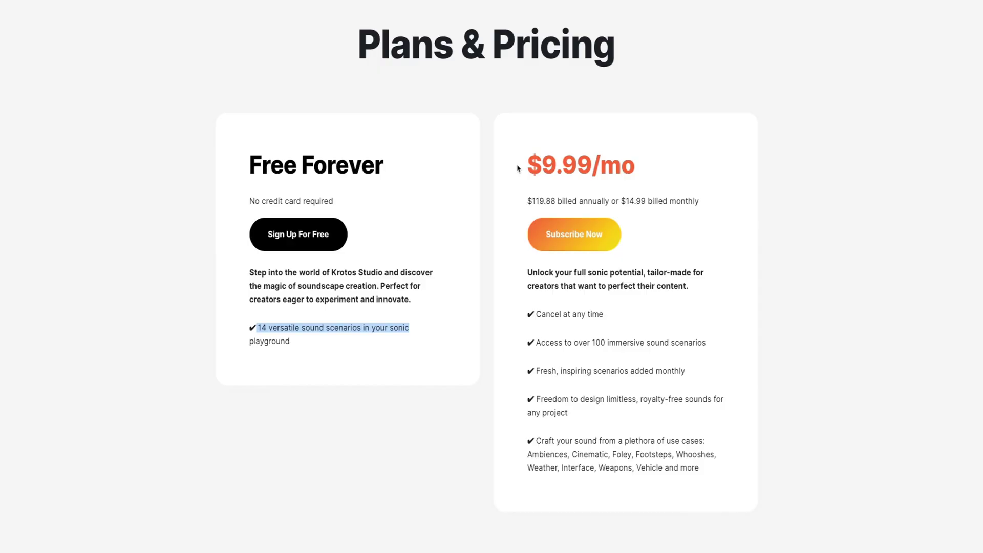
drag(527, 165, 652, 165)
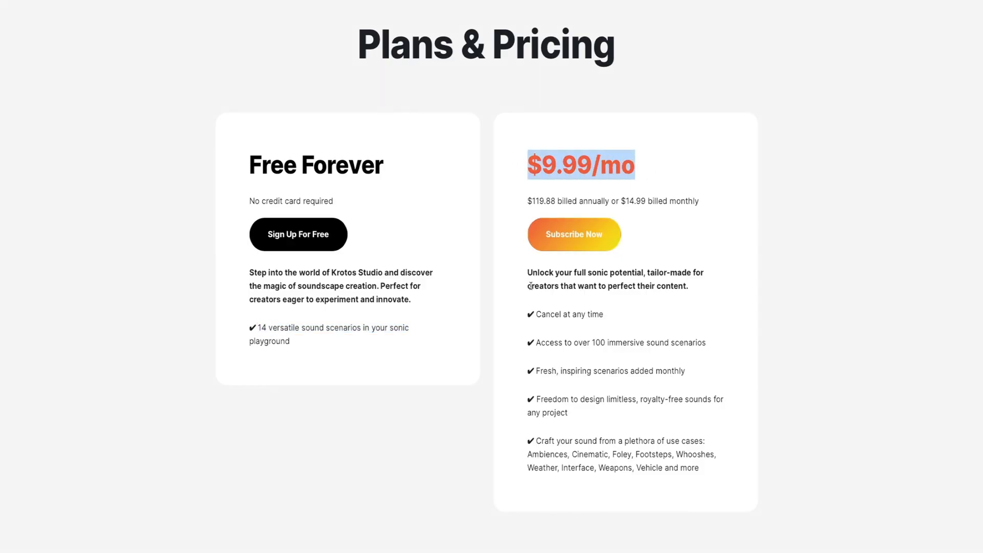
drag(529, 271, 675, 282)
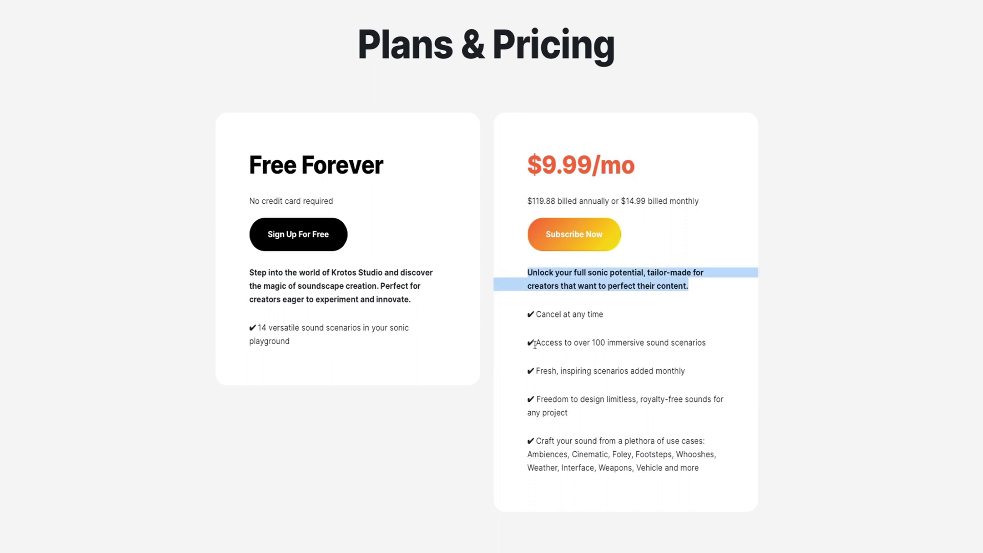
drag(535, 344, 691, 344)
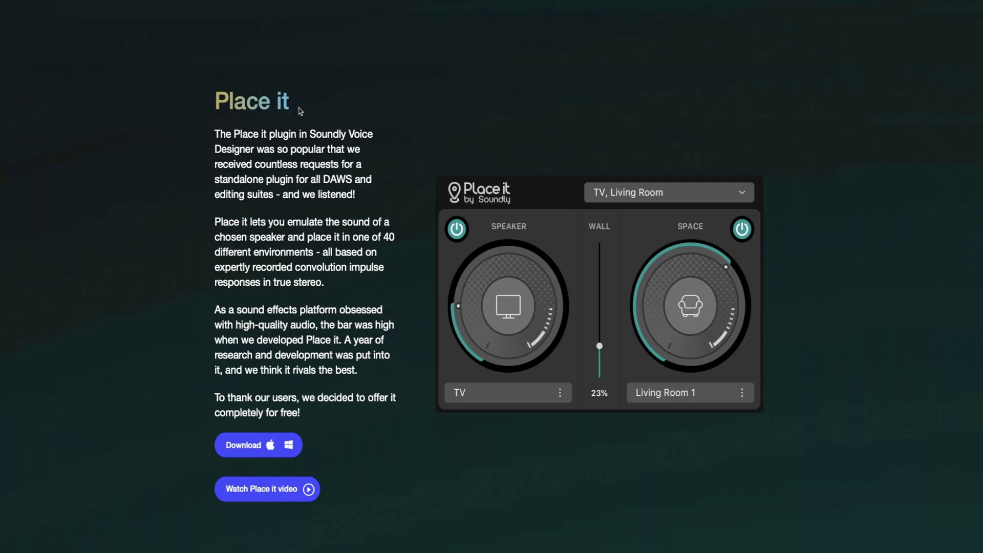
drag(300, 111, 208, 102)
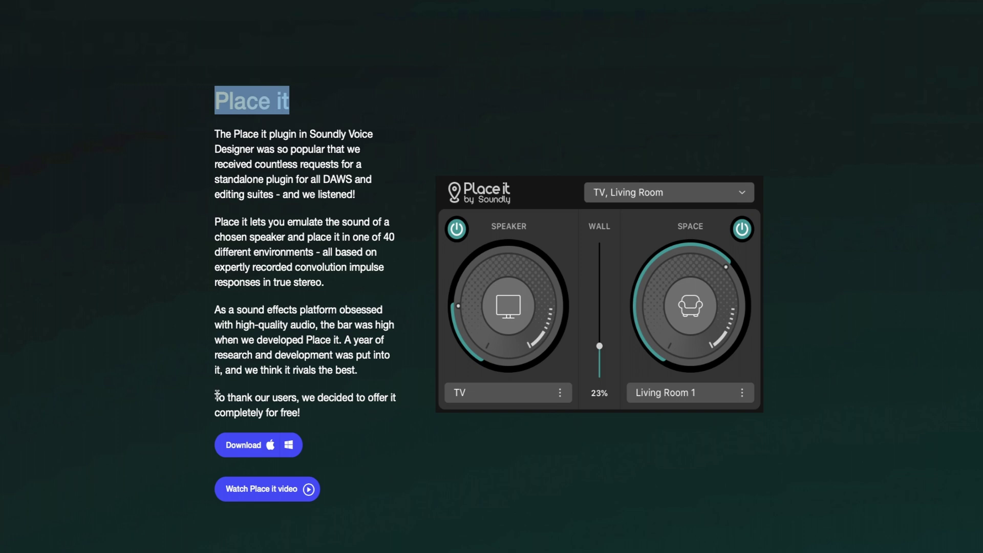
drag(217, 396, 237, 398)
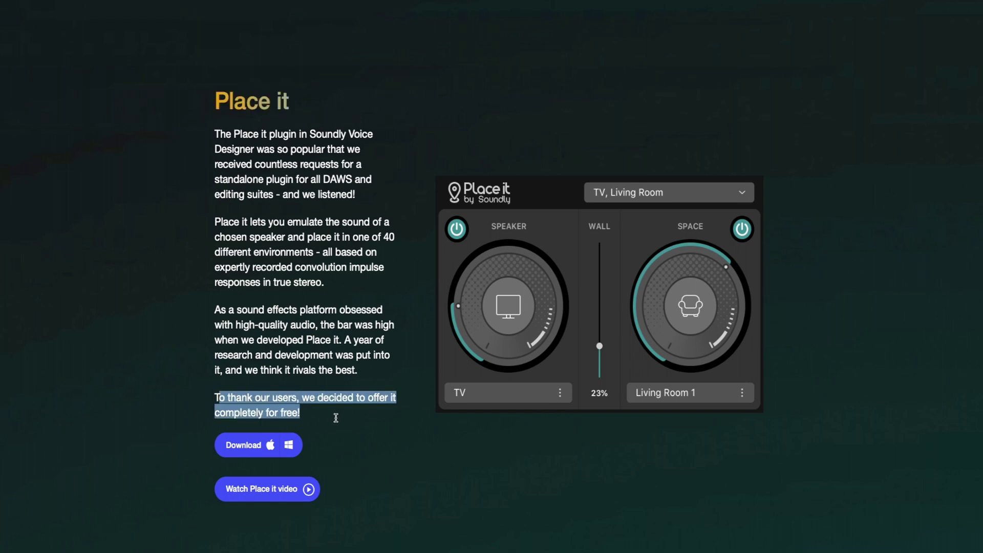
mouse_move(264, 451)
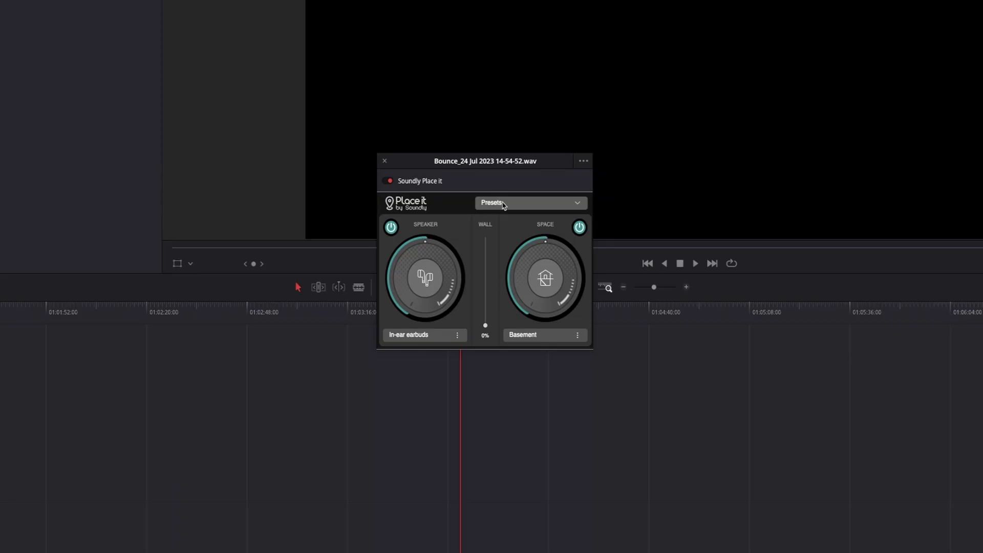
click(504, 202)
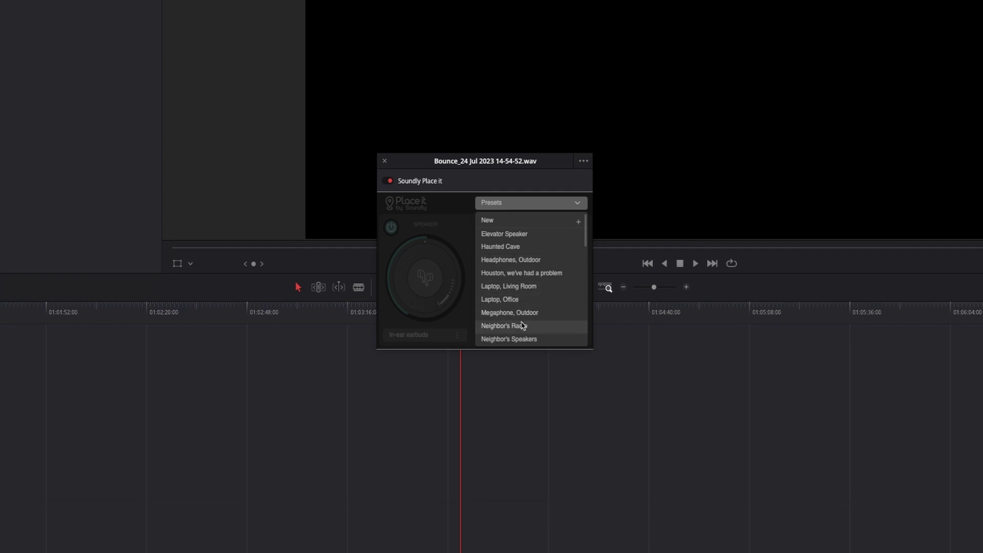
Step: Scroll the Place it presets list and load the Radio, Car preset
scroll(523, 326, down, 1)
scroll(523, 326, down, 10)
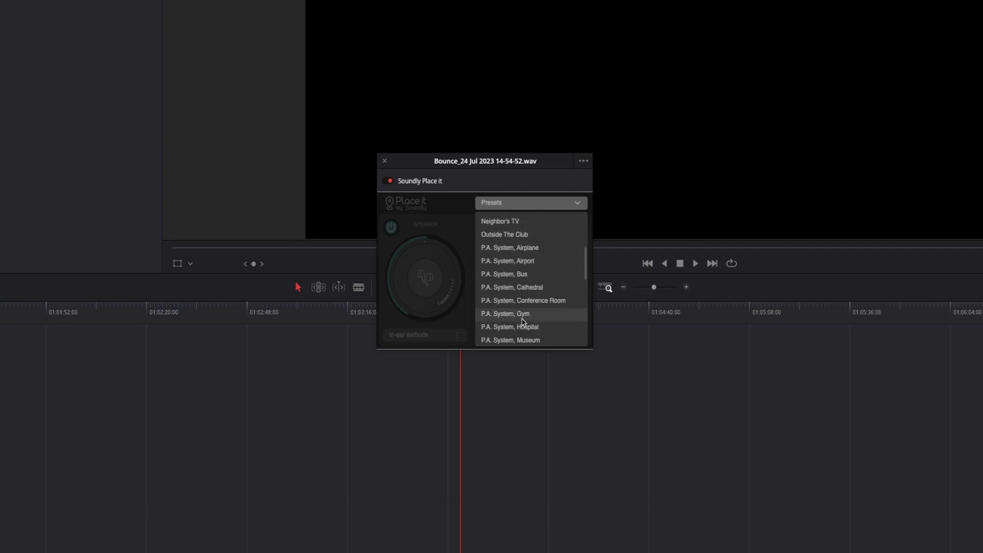
scroll(523, 321, down, 5)
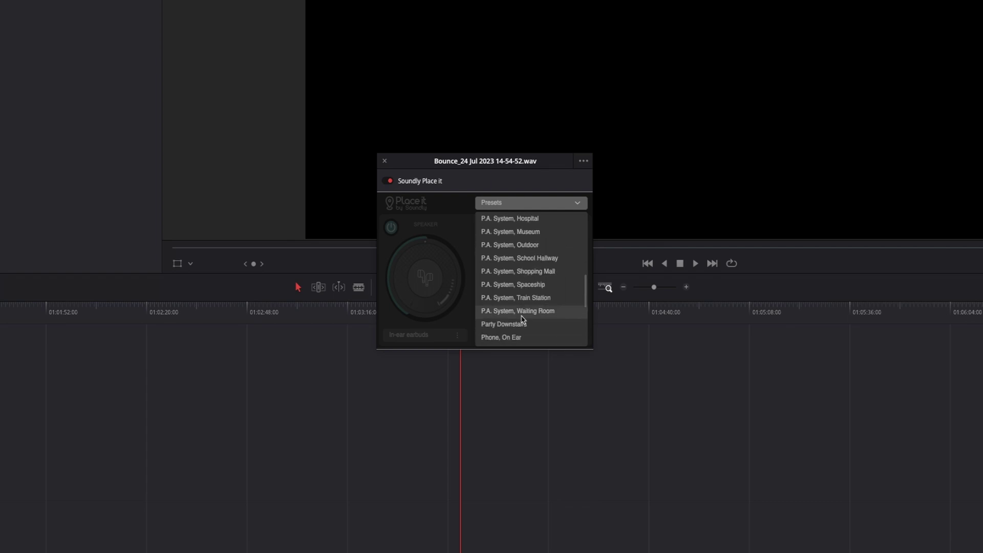
scroll(522, 320, down, 4)
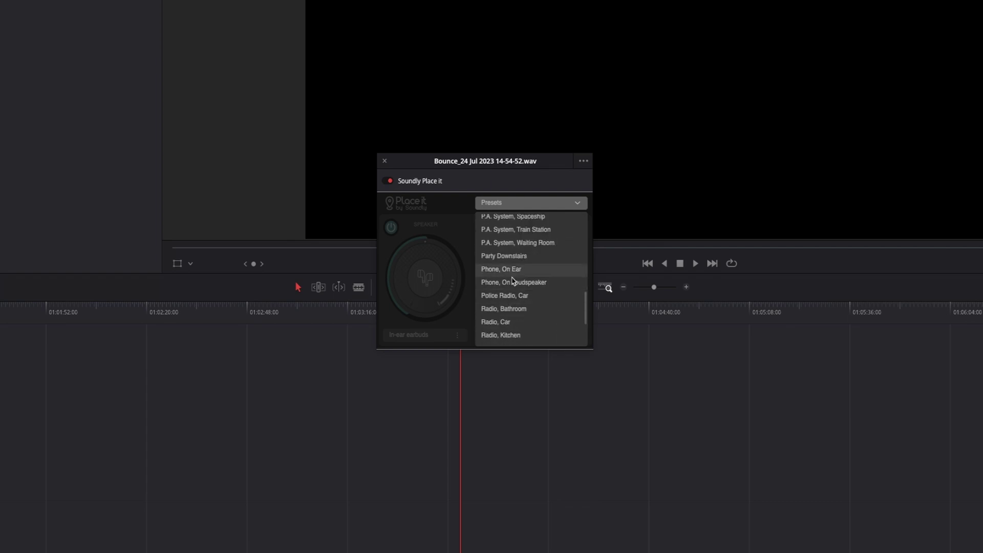
scroll(517, 288, down, 1)
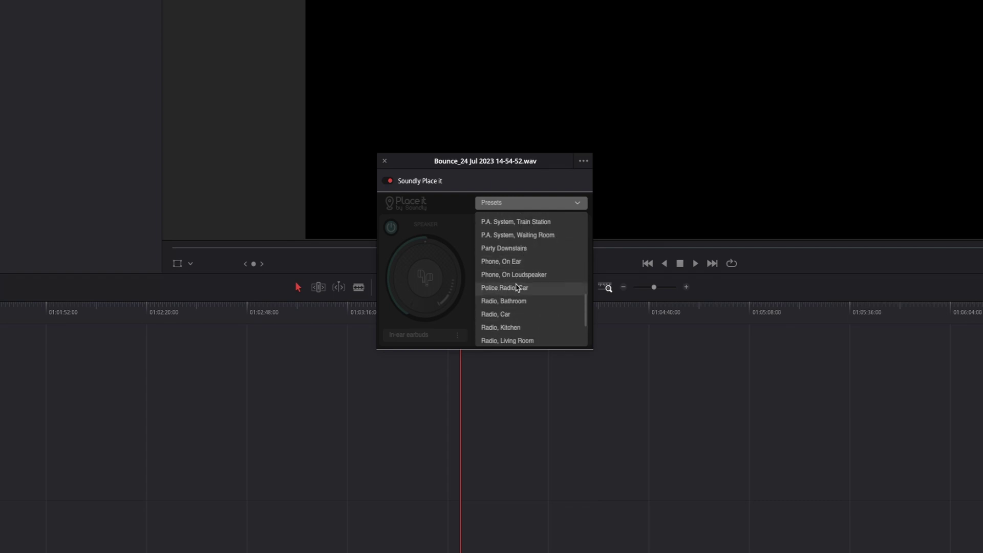
click(510, 313)
Step: Play the clip while trying Outdoor Far, then Near, settling on Outdoor Medium
click(509, 313)
key(space)
mouse_move(409, 264)
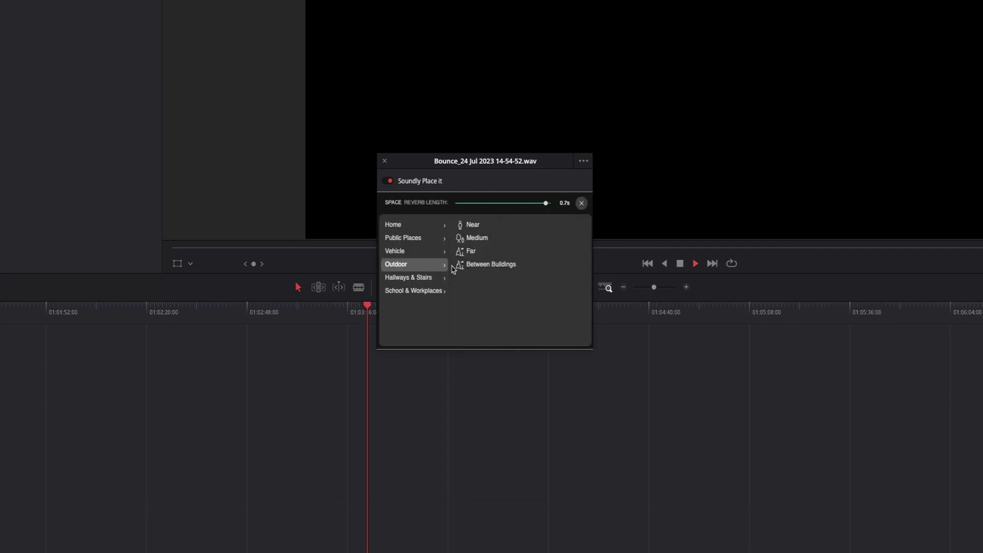
click(471, 253)
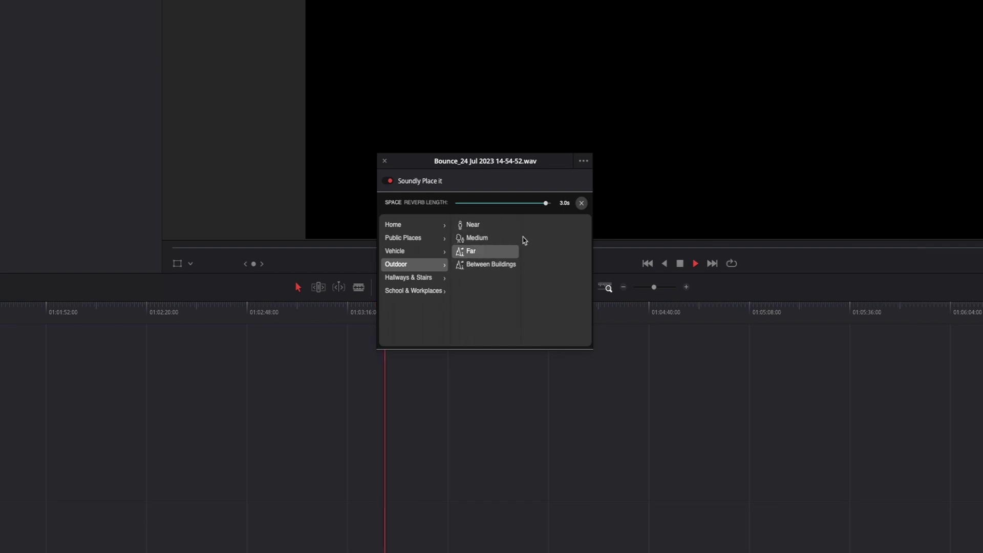
click(475, 225)
click(487, 240)
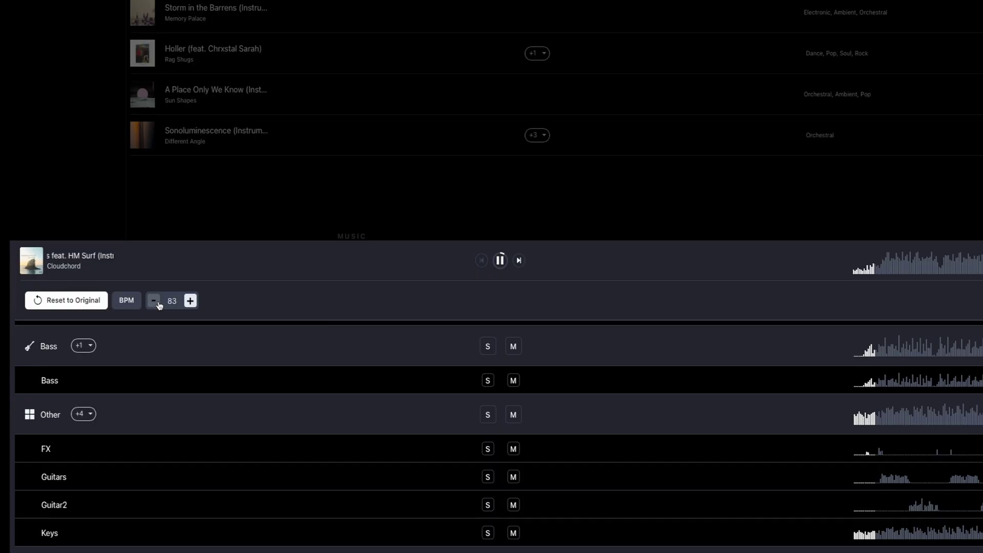
Step: Lower the Colored Pastas tempo six steps, then raise it back to 83 BPM
click(154, 301)
click(154, 301)
click(154, 302)
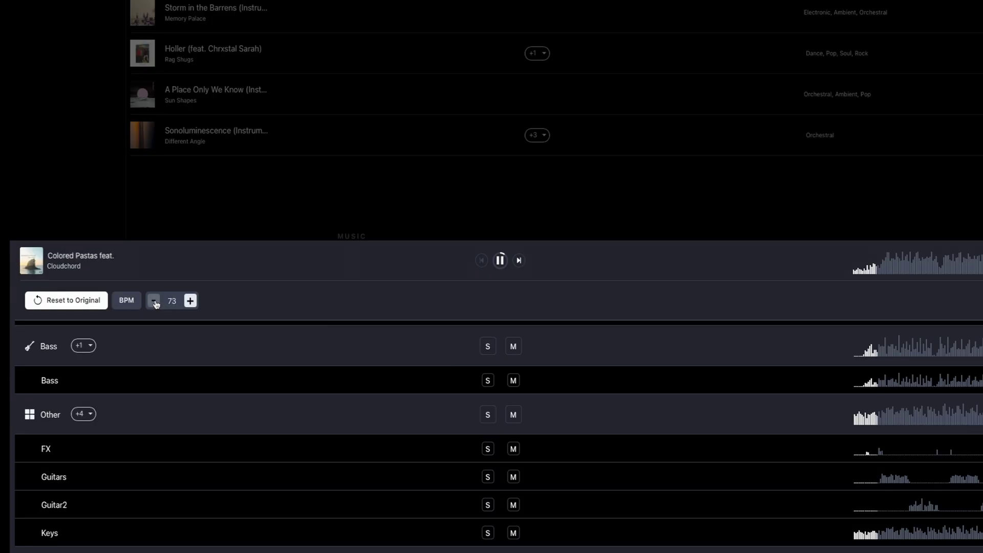
click(154, 301)
click(154, 302)
click(154, 301)
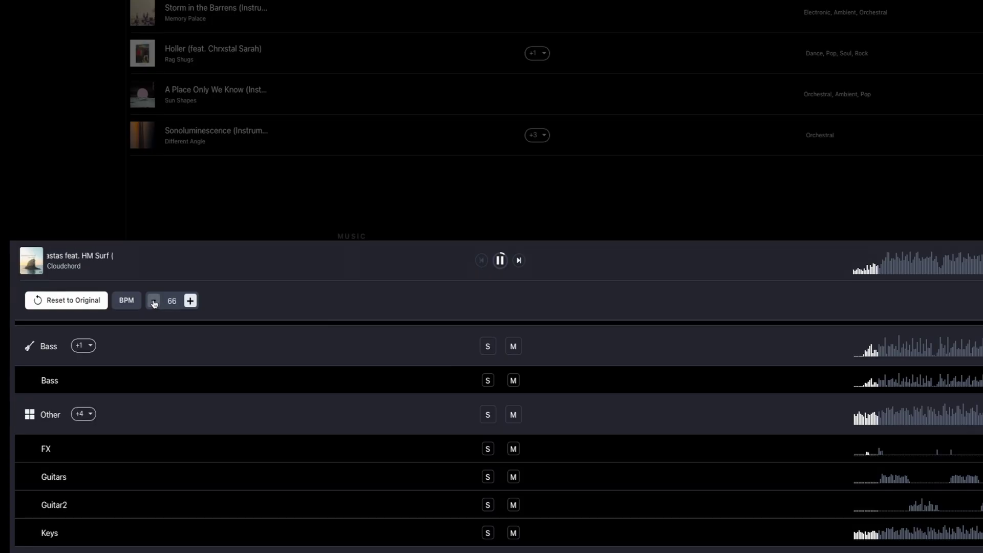
click(190, 301)
click(190, 302)
click(190, 302)
click(190, 301)
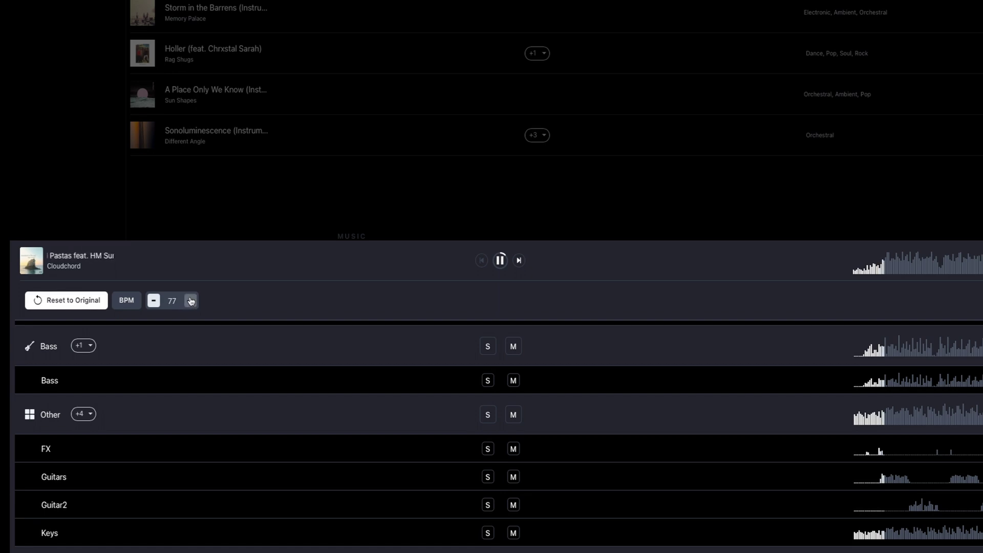
click(190, 301)
click(190, 301)
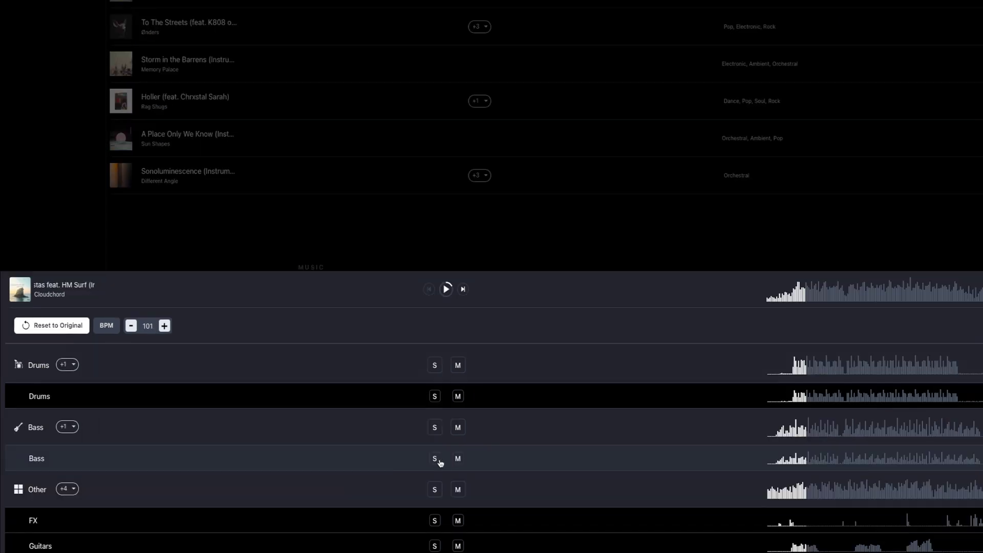
Step: Mute, unmute, then solo the Bass stem
click(513, 380)
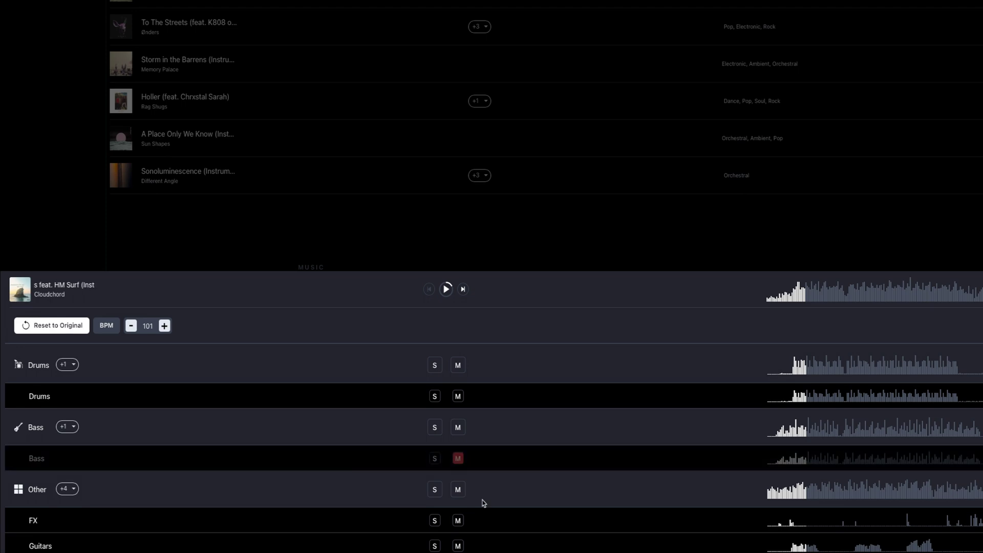
click(458, 460)
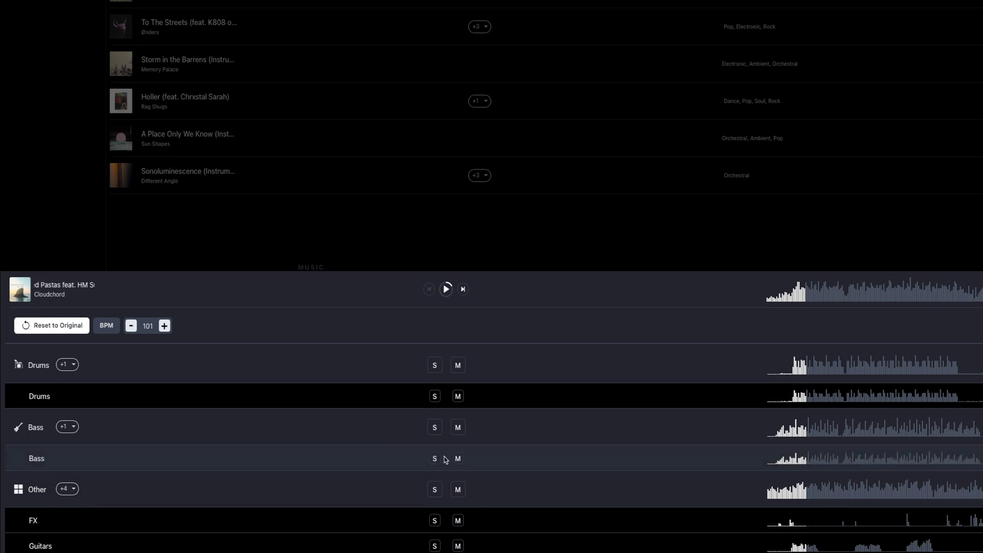
click(435, 459)
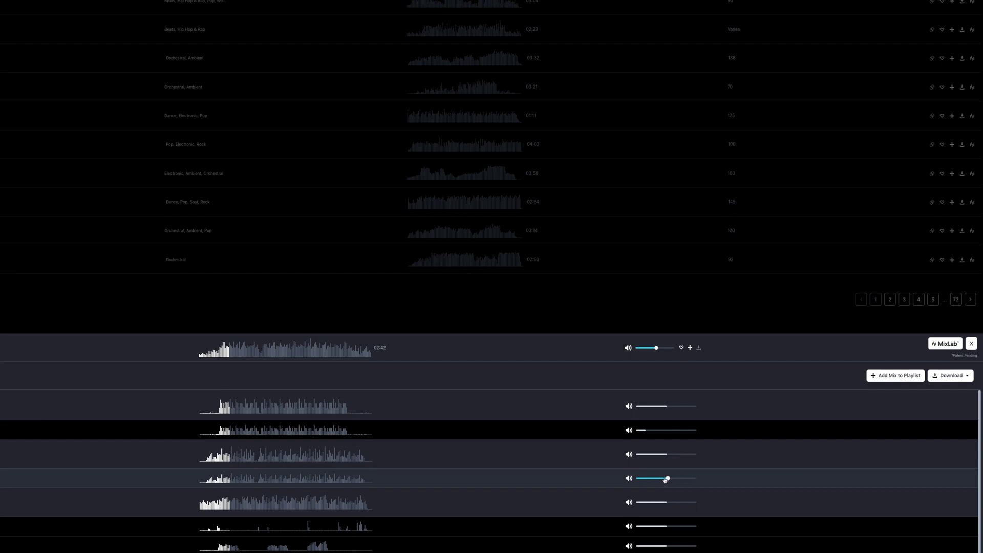
Step: Open the Download dropdown for the custom MixLab stem mix
click(963, 372)
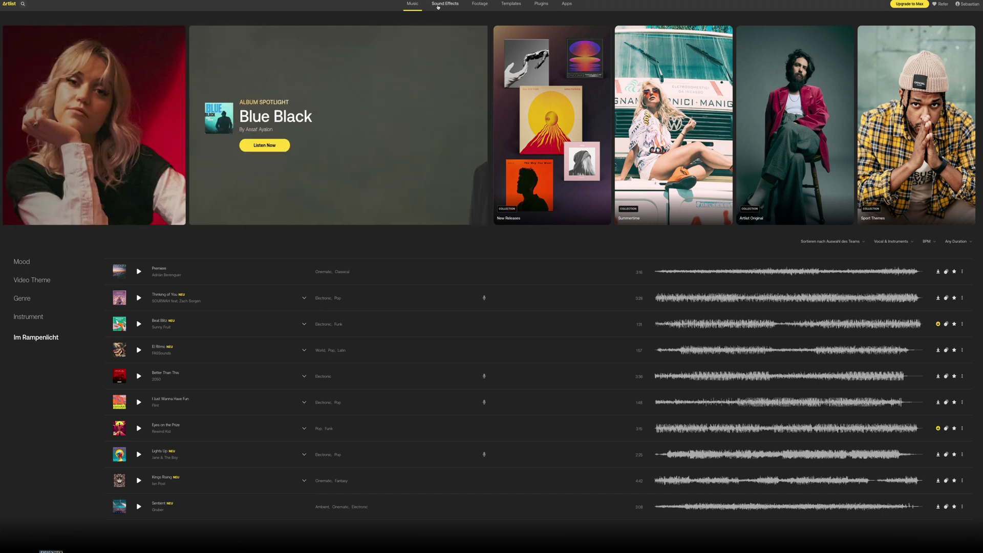
Step: Switch to Artlist's Sound Effects library from the top navigation
click(439, 5)
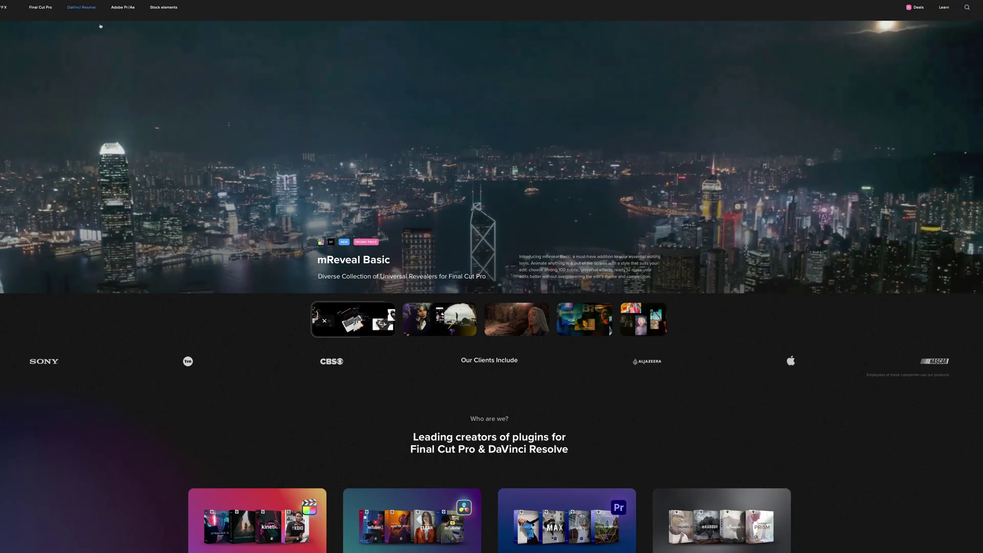
Step: Open MotionVFX's DaVinci Resolve product listing and browse down its product grid
click(82, 7)
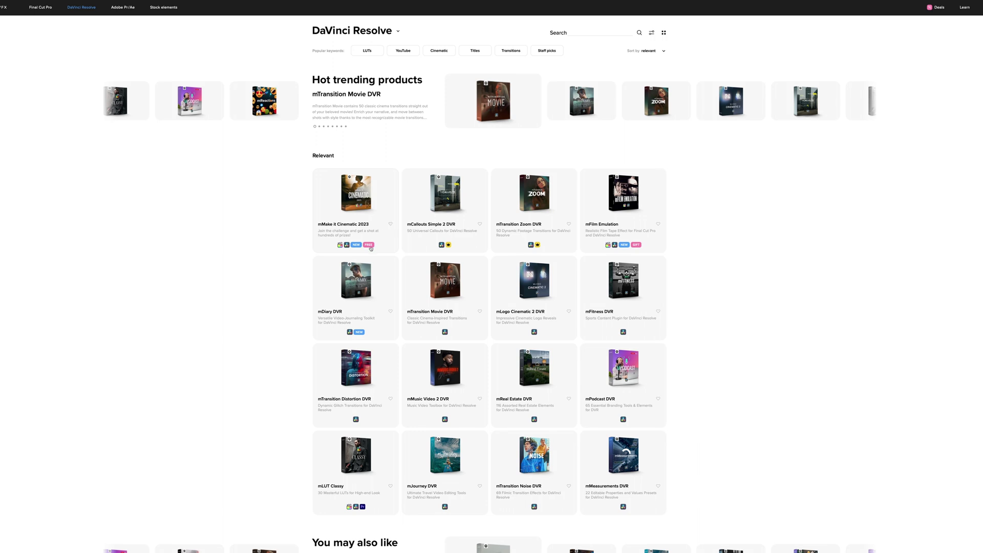
scroll(972, 95, down, 10)
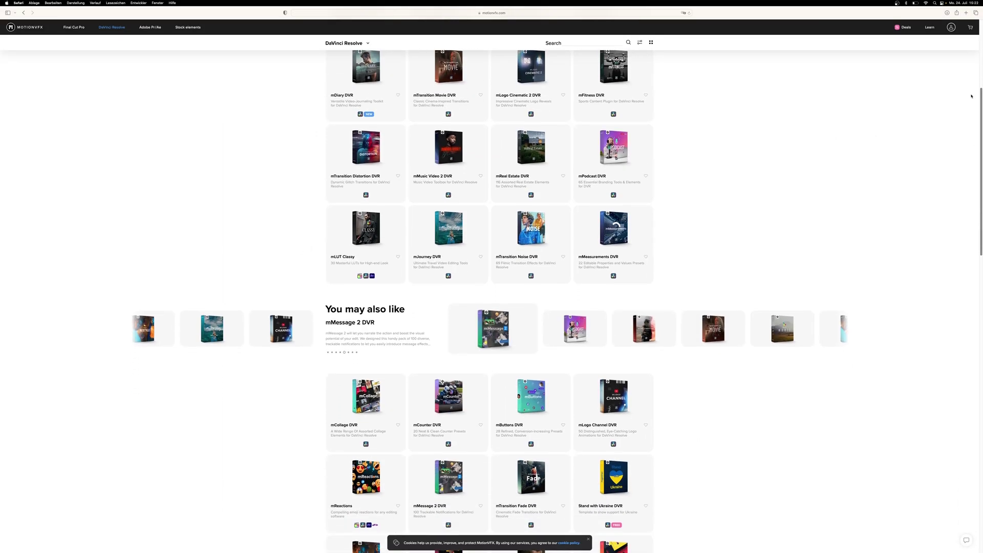
scroll(971, 96, down, 5)
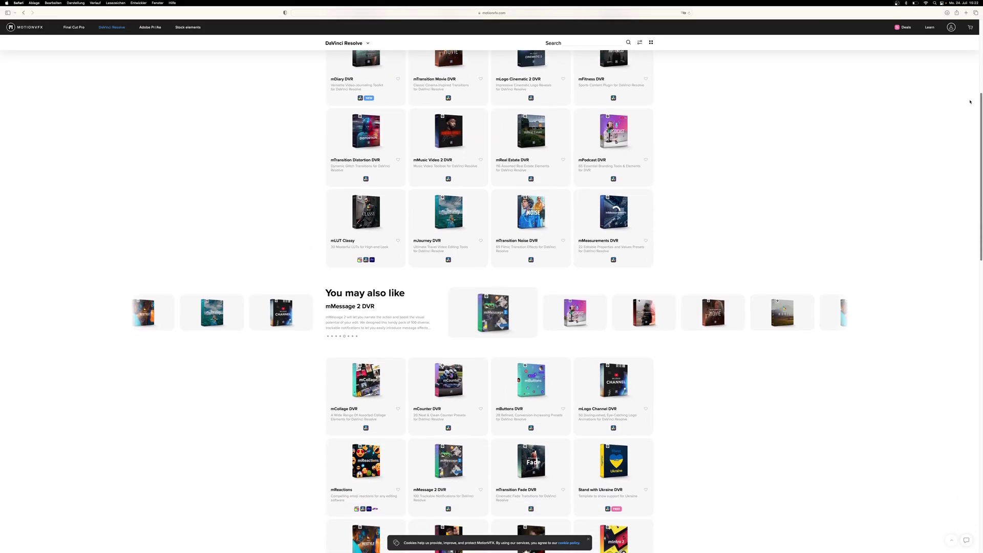
scroll(960, 153, down, 10)
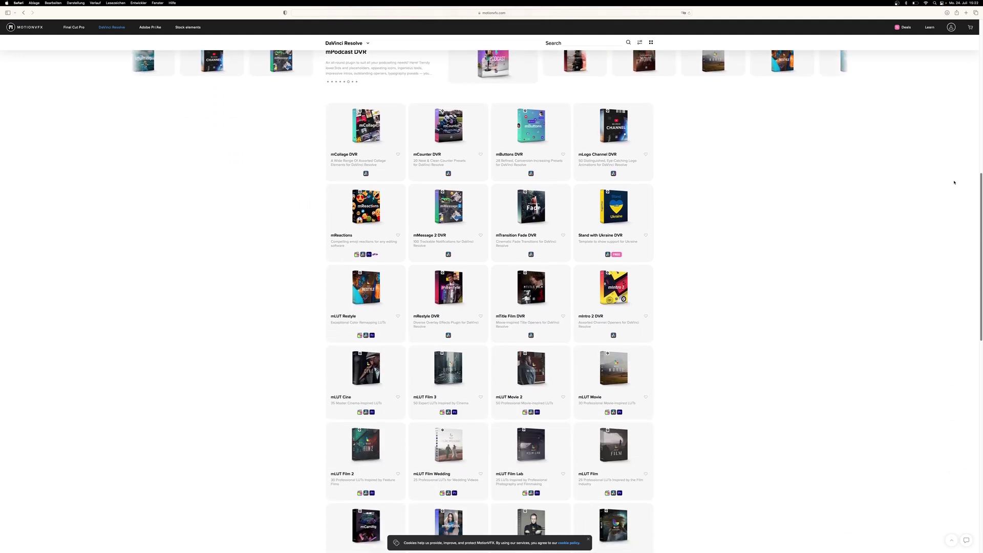
scroll(932, 254, down, 13)
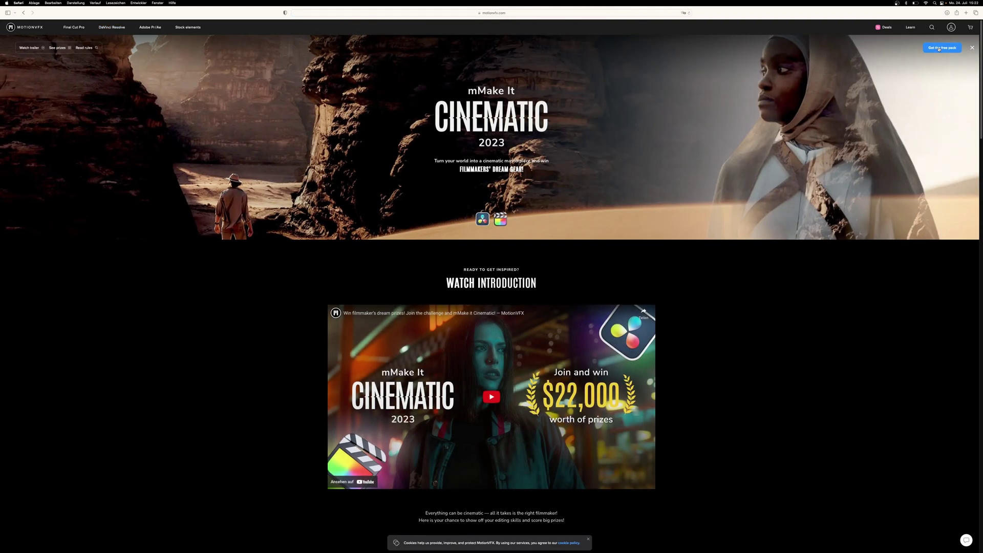
Step: Add the free mMake it Cinematic 2023 pack to the cart, then review prizes and rules
click(939, 48)
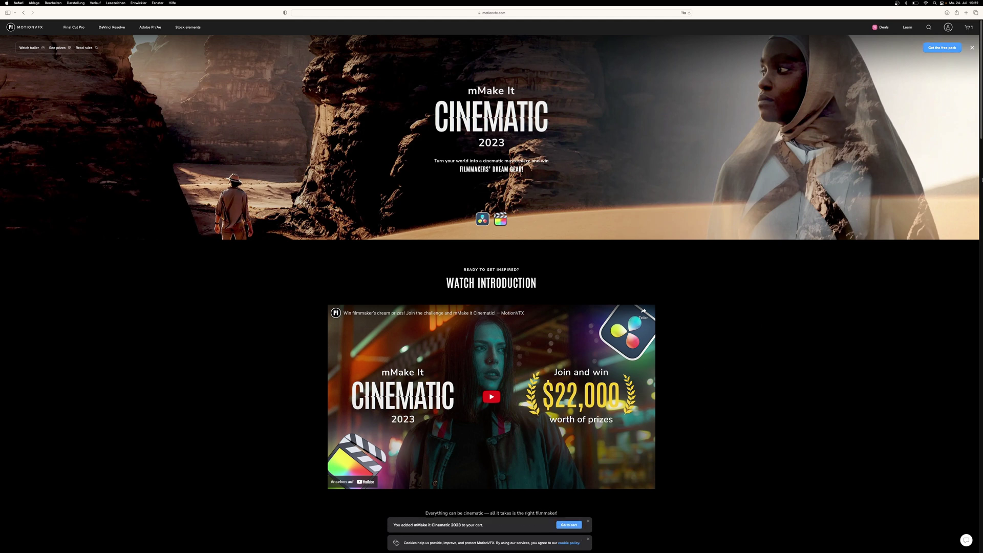
scroll(414, 186, down, 1)
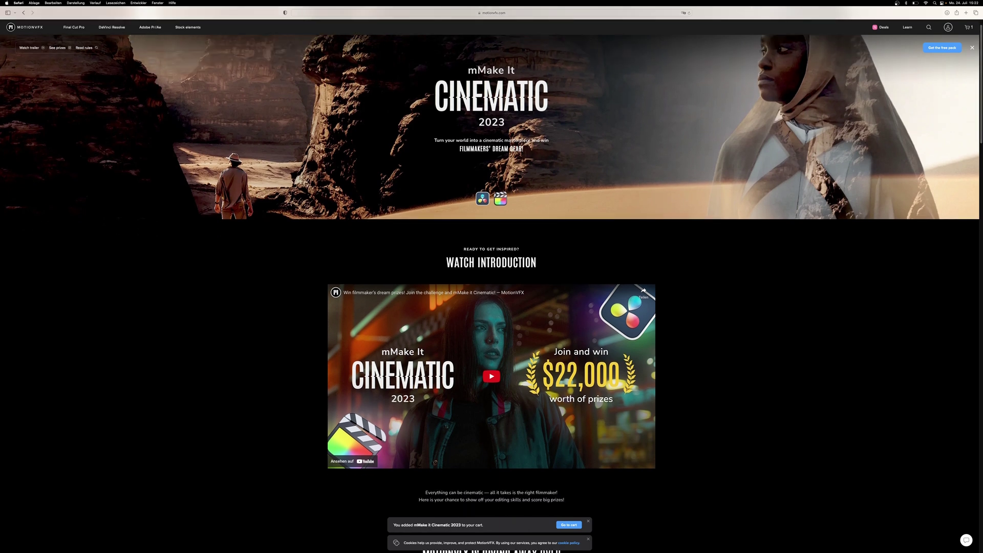
scroll(244, 127, down, 10)
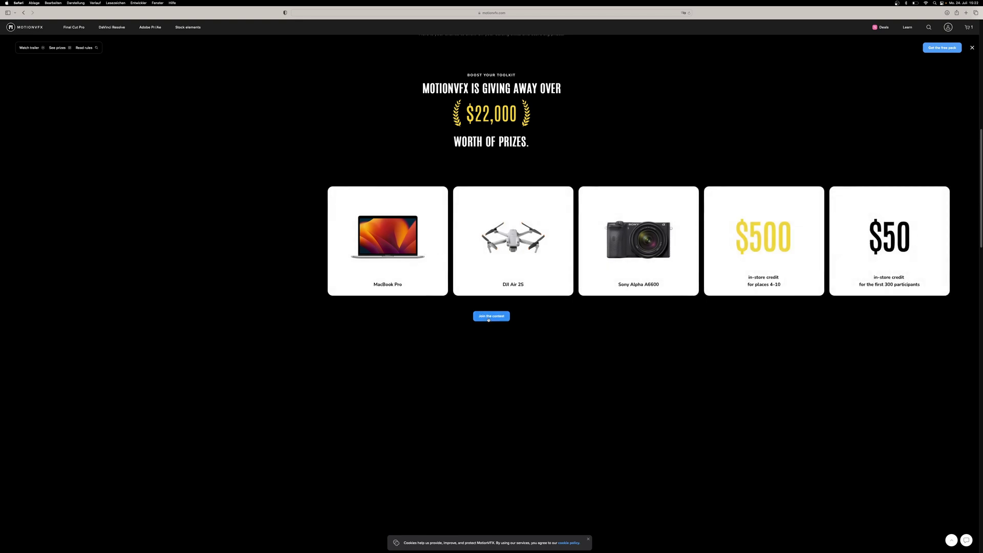
click(84, 49)
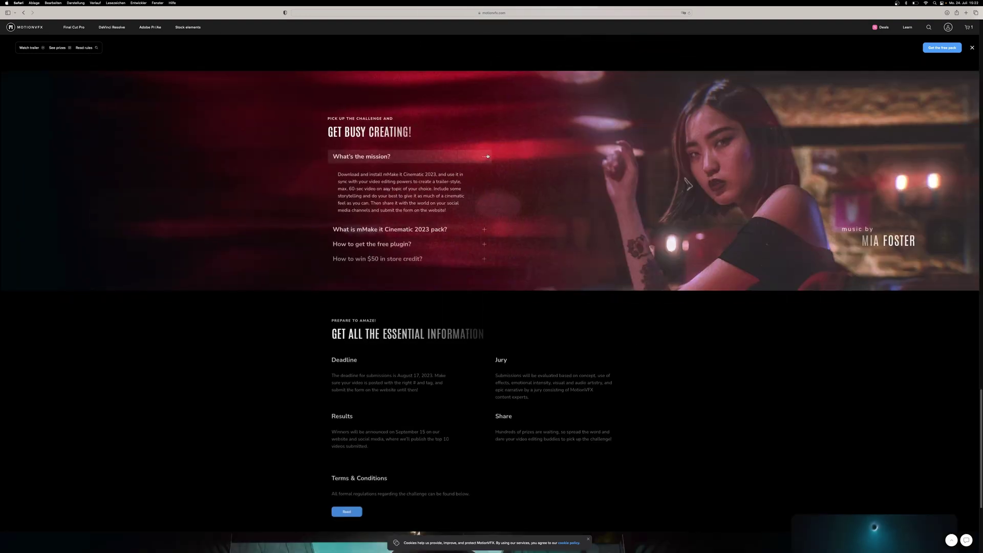
scroll(482, 159, down, 2)
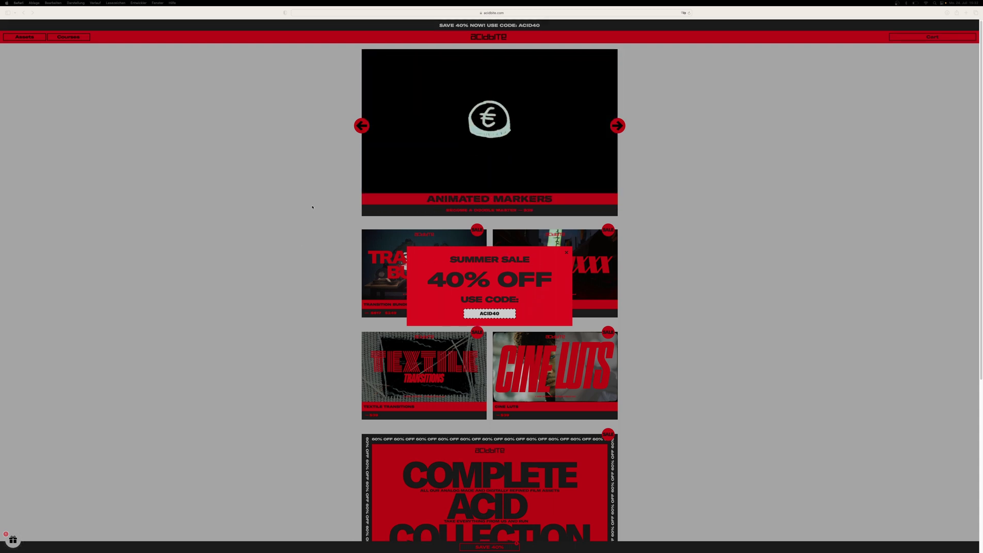
Step: Close Acidbite's Summer Sale popup and begin typing an e-mail address for the sample pack
scroll(312, 207, down, 5)
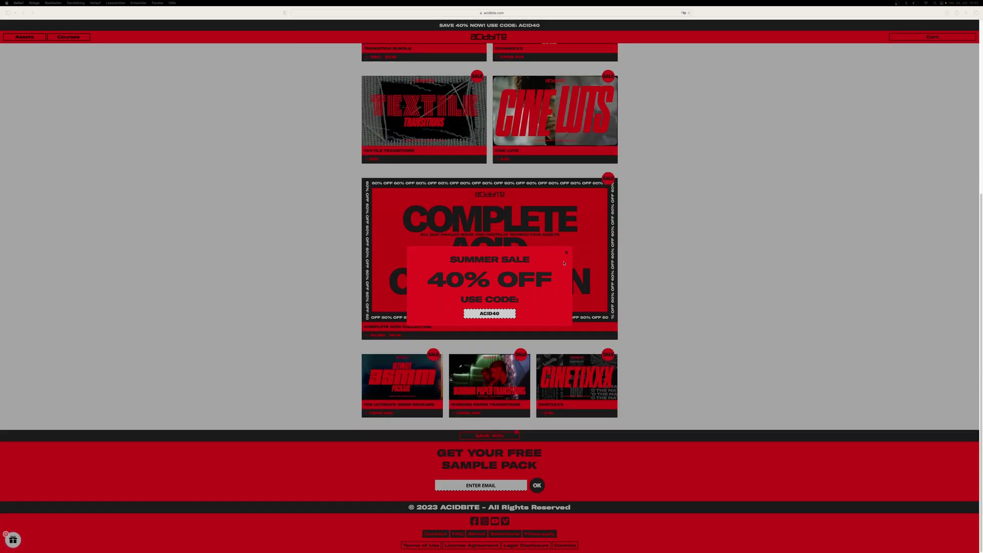
click(567, 254)
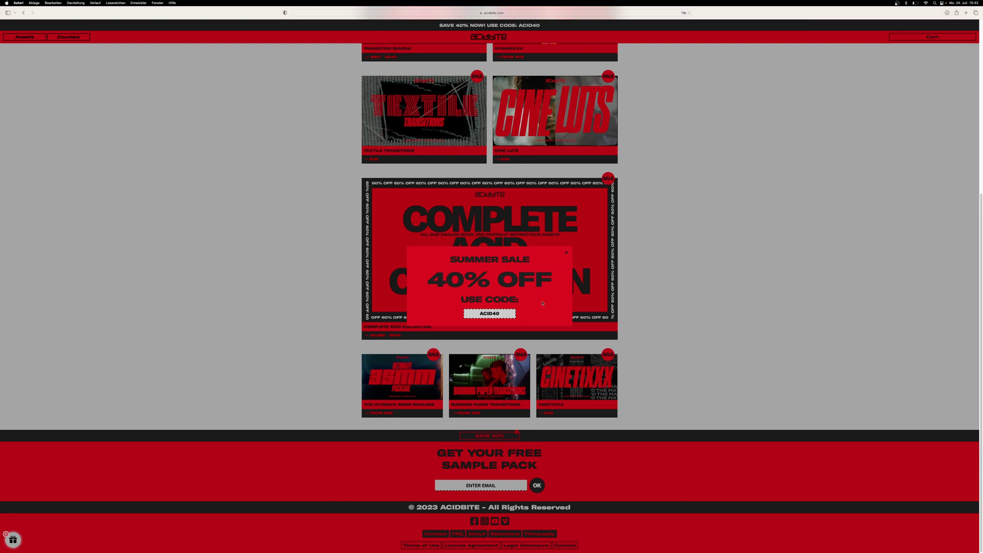
click(566, 253)
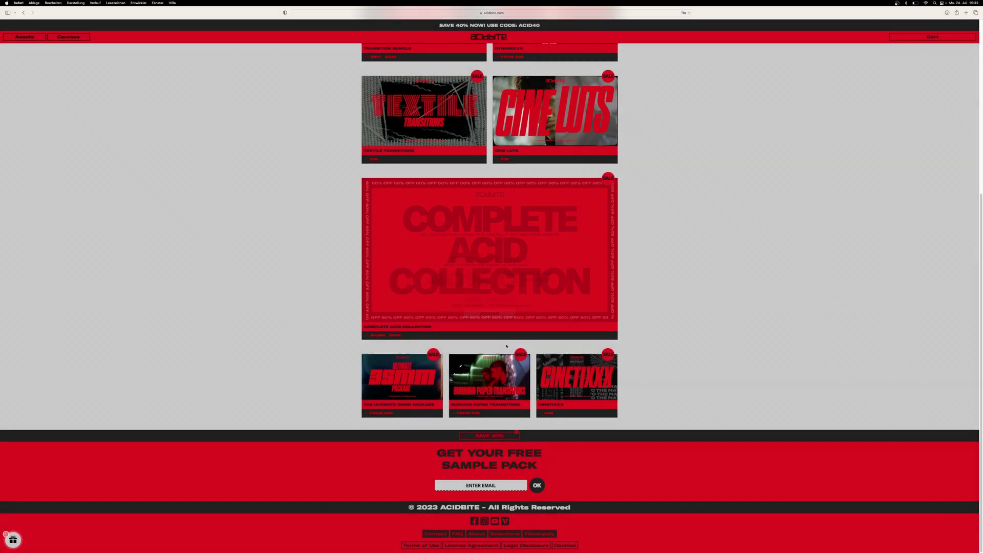
click(461, 485)
text(you)
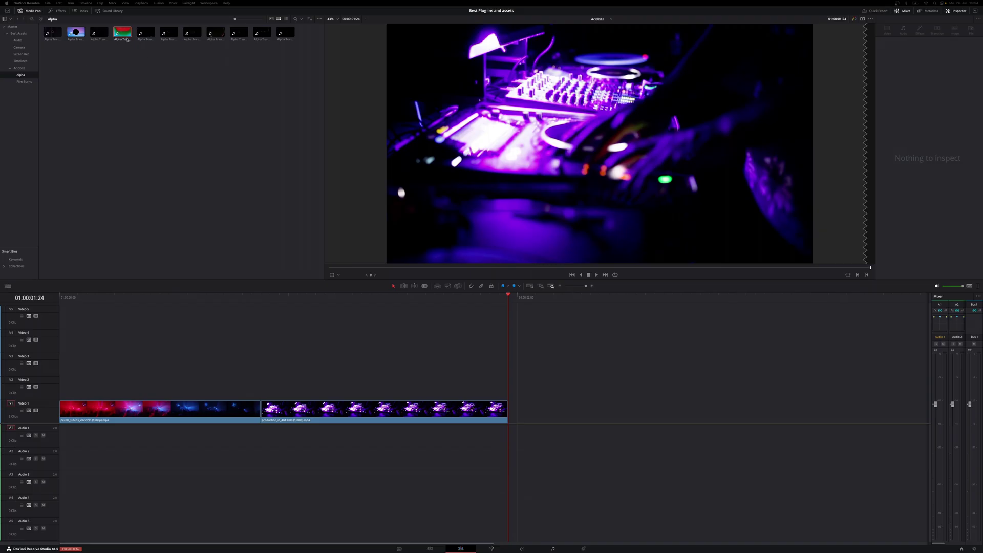
Step: Place an Alpha transition clip and a Film Burn clip on the timeline
drag(127, 40, 223, 379)
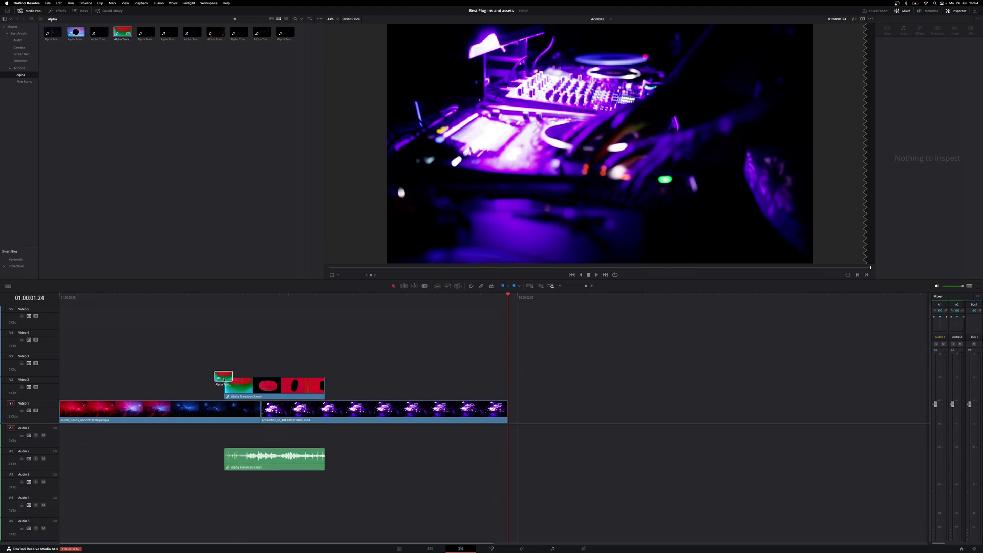
click(25, 82)
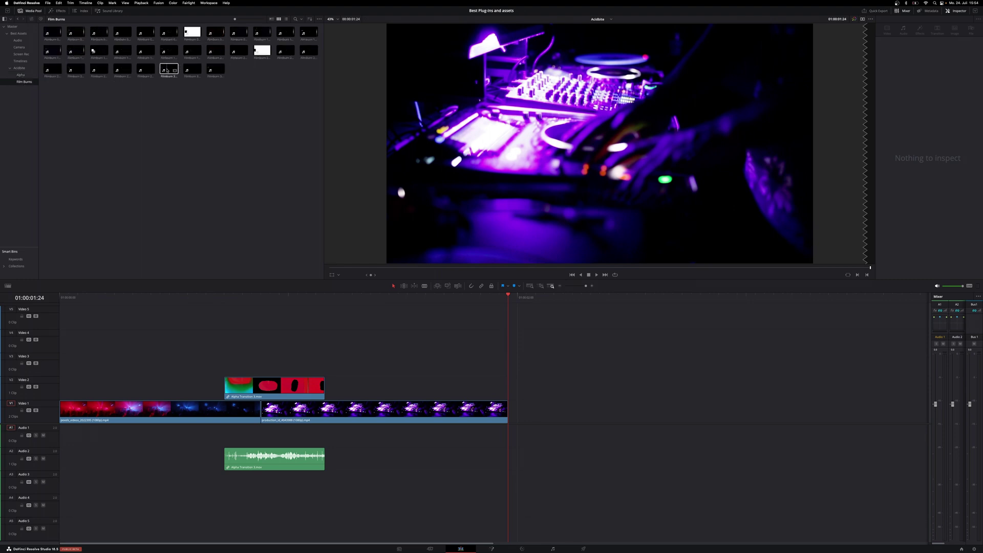
mouse_move(166, 72)
mouse_down()
mouse_move(131, 241)
mouse_move(95, 327)
mouse_move(57, 337)
mouse_up()
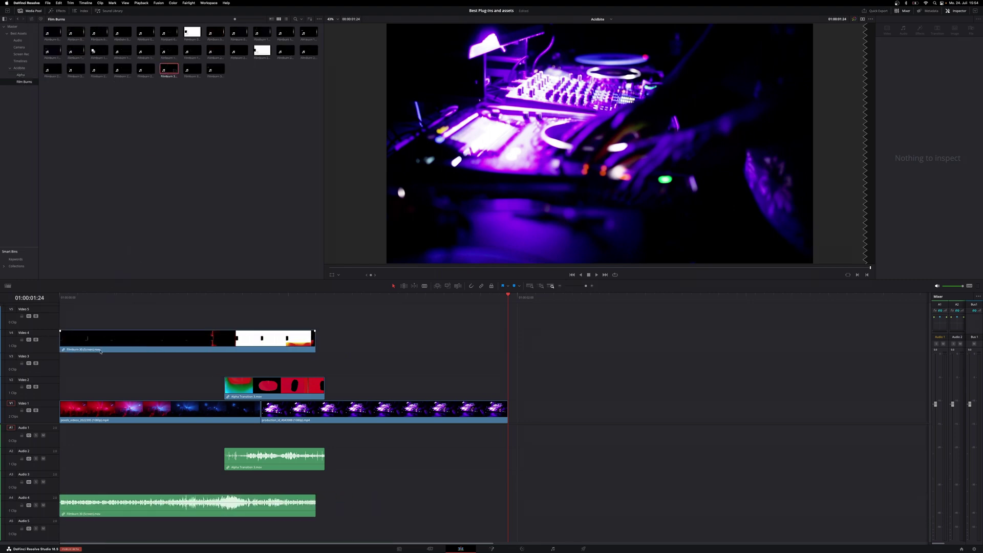
Step: Set the Film Burn's zoom to 1.120 and composite mode to Screen, then play from start
click(178, 299)
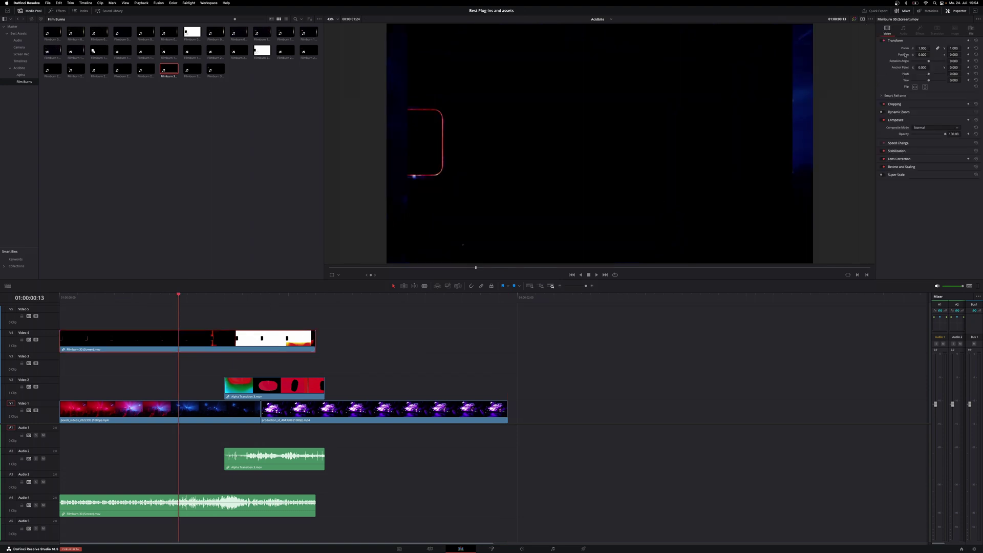
drag(921, 47, 921, 48)
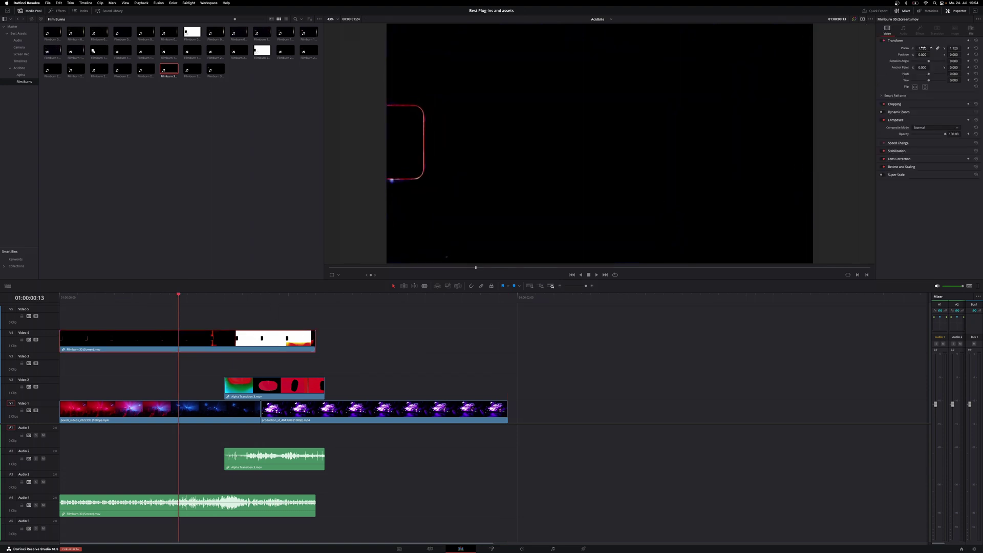
click(920, 128)
scroll(918, 130, down, 5)
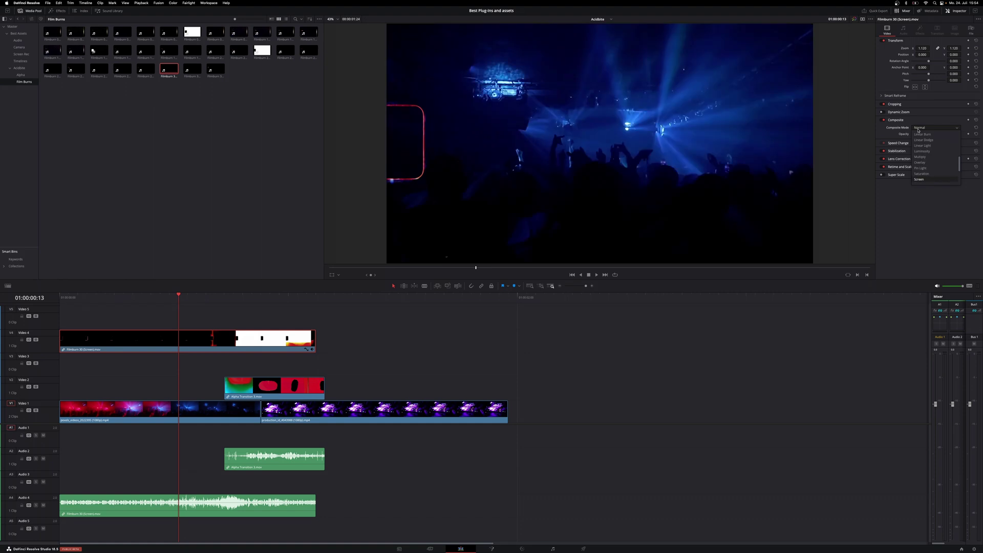
key(Return)
drag(72, 295, 44, 299)
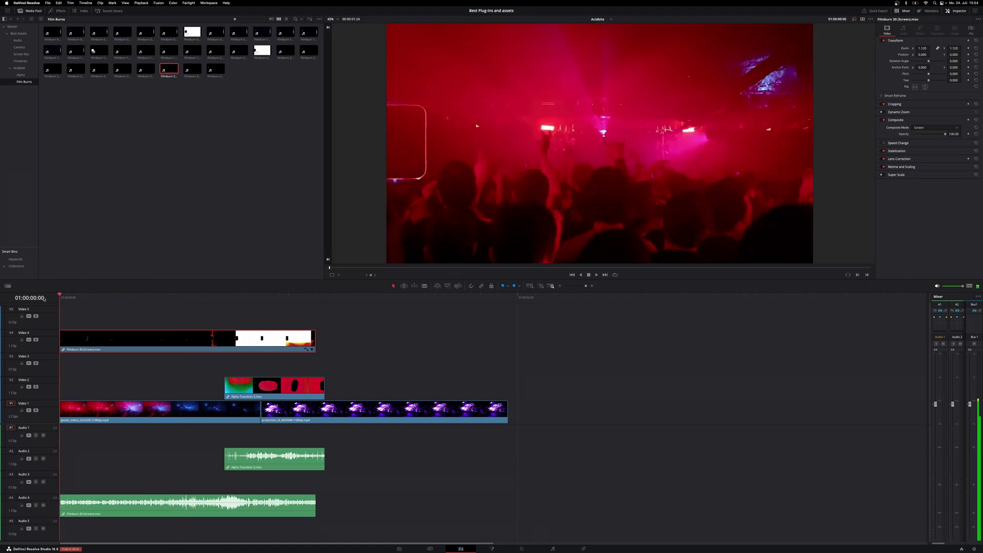
key(space)
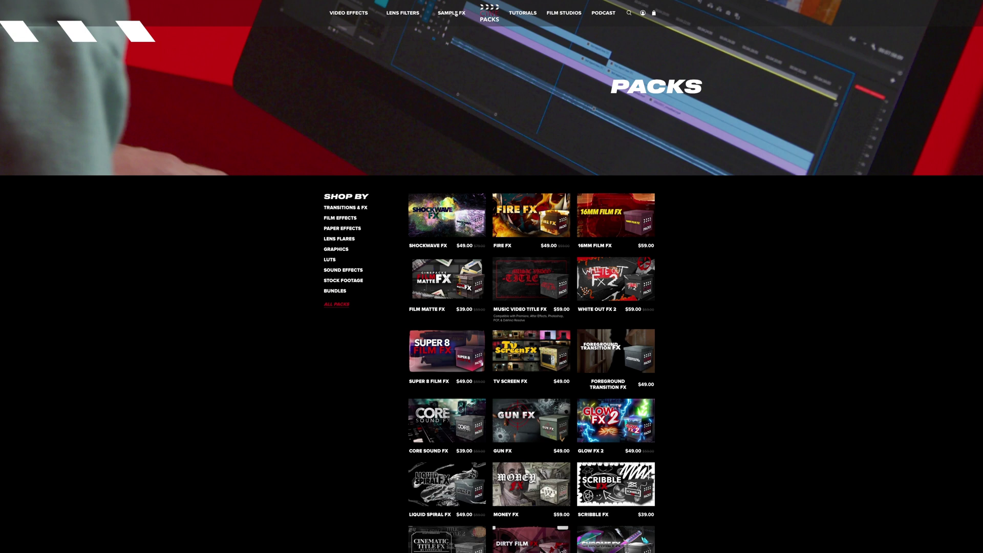
Step: Open CinePacks' SAMPLE FX Free Packs page and browse its free sample packs
click(456, 14)
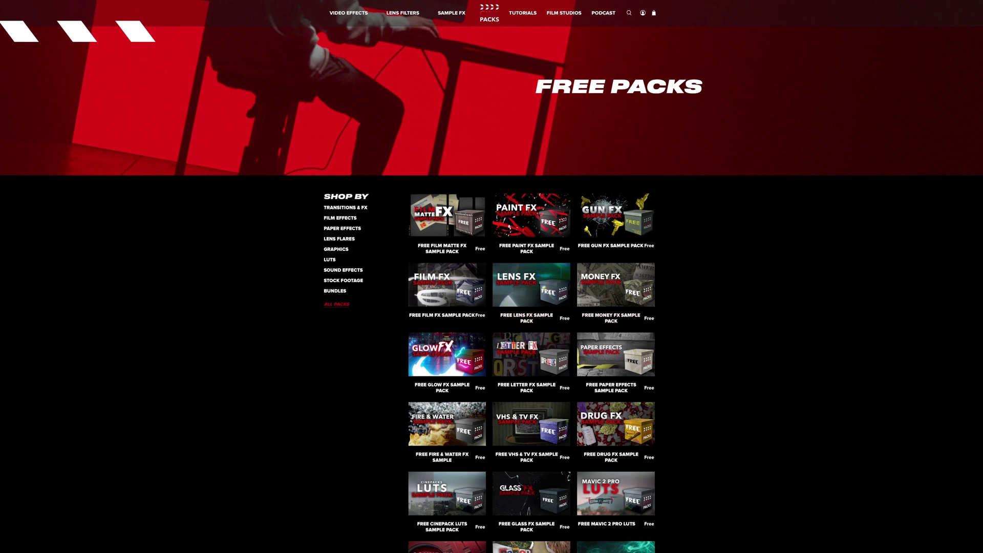
scroll(491, 276, down, 4)
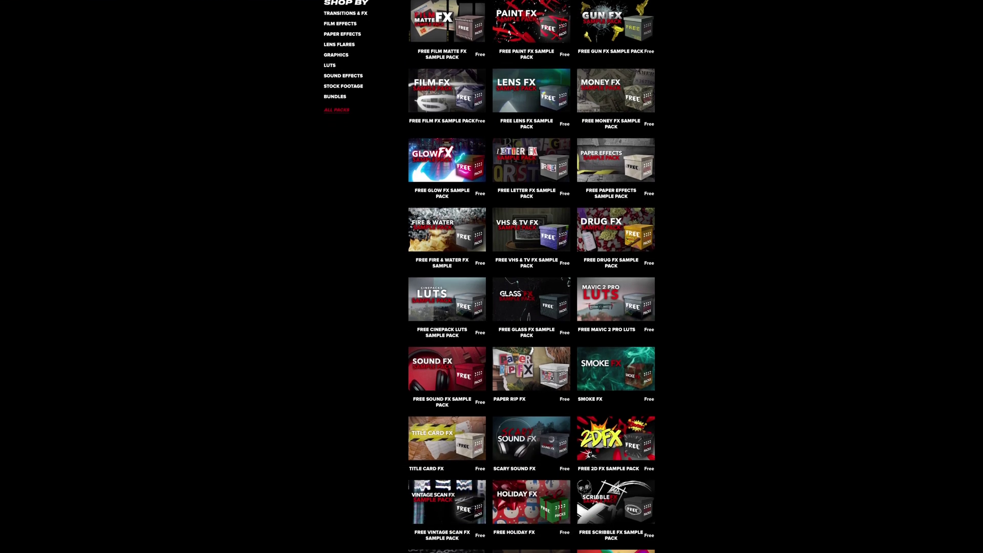
scroll(491, 276, down, 2)
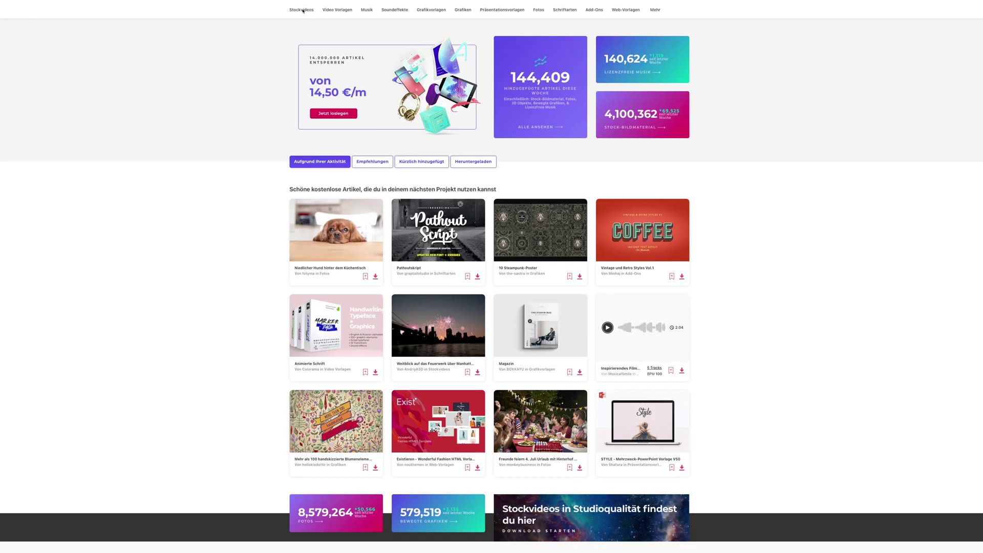
Step: Look through the Envato Elements category menus, then highlight the 'Ab 14,50 €/m' individual plan price
mouse_move(297, 12)
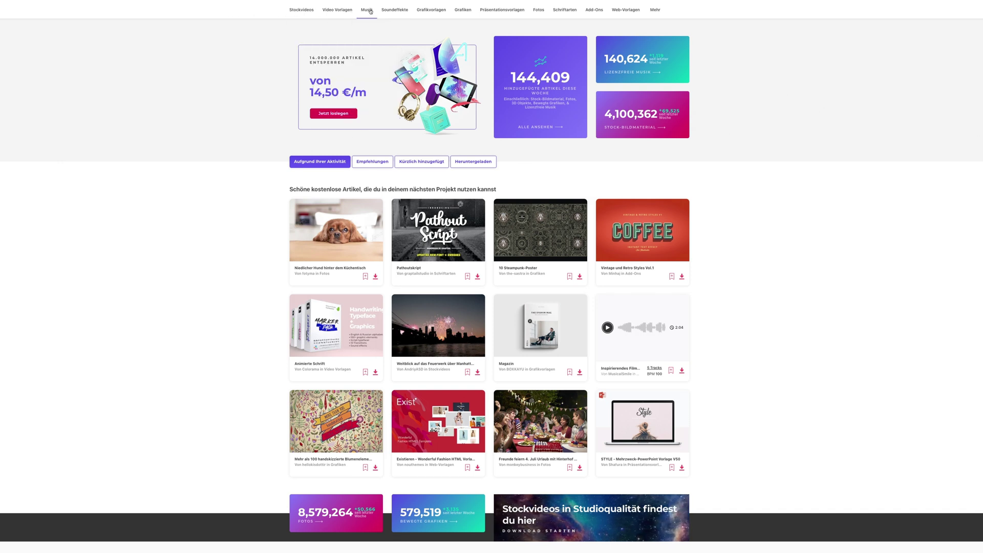
mouse_move(370, 11)
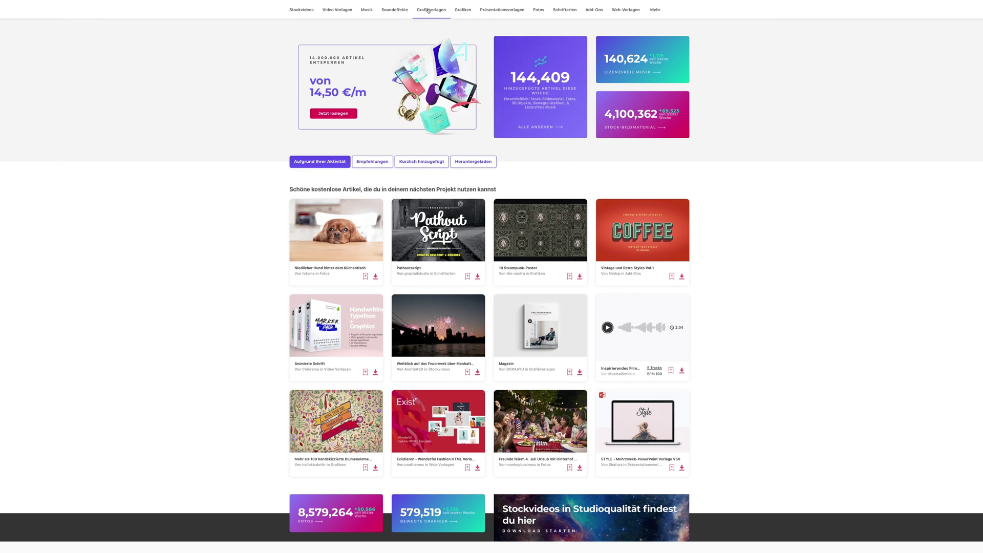
mouse_move(444, 11)
mouse_move(499, 13)
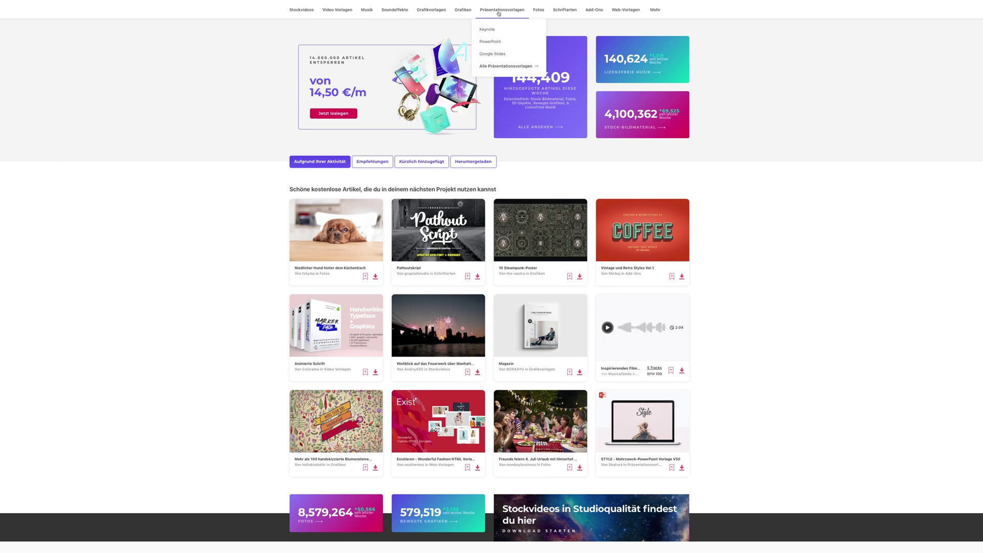
mouse_move(564, 11)
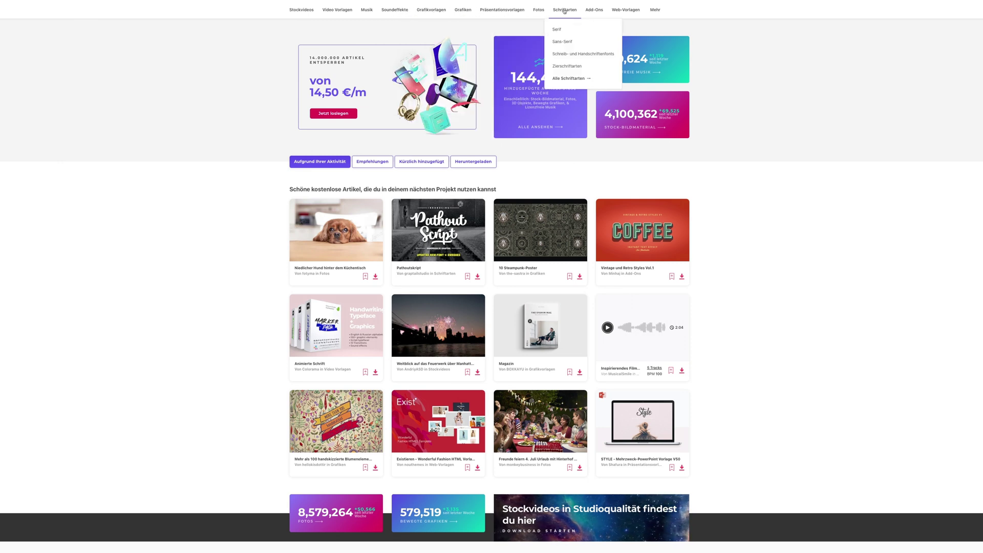
mouse_move(598, 11)
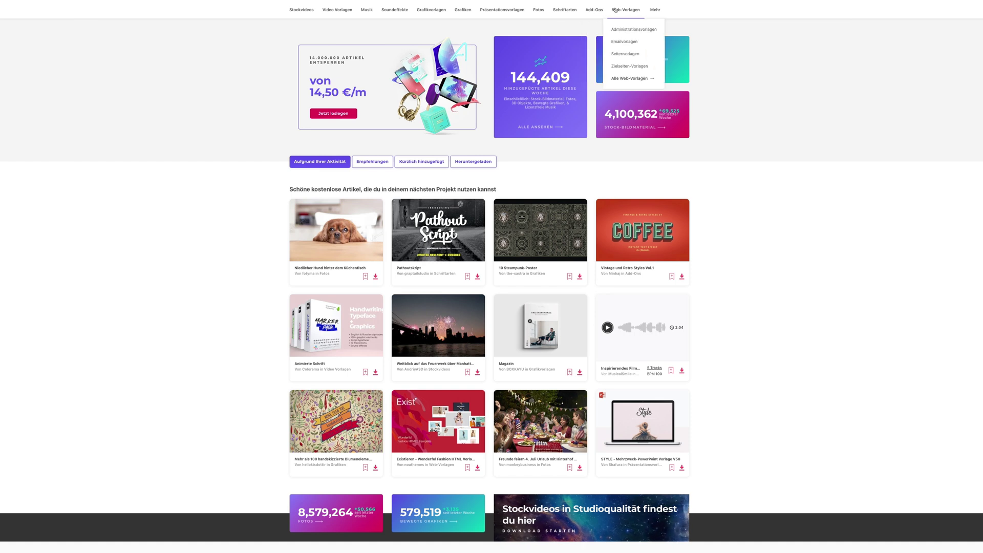
drag(237, 153, 319, 157)
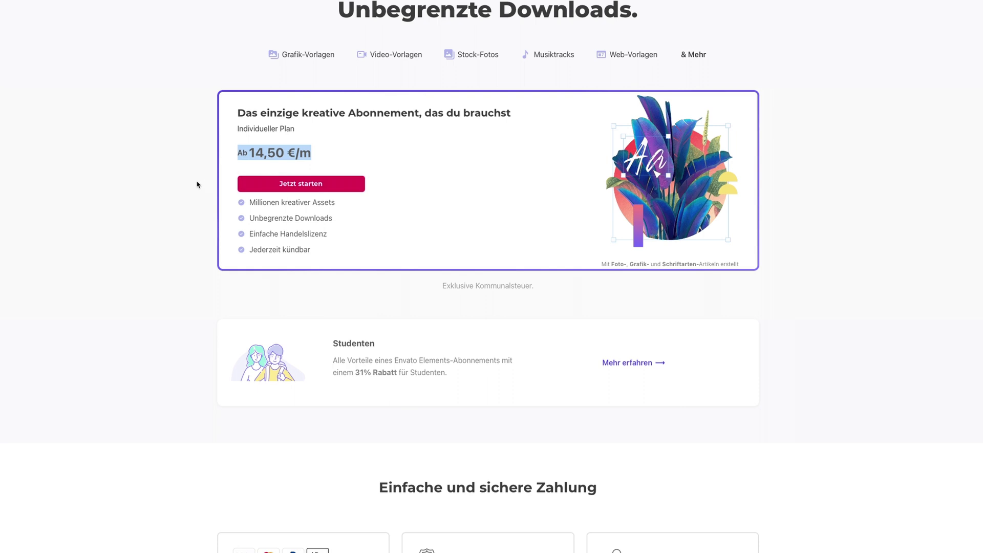